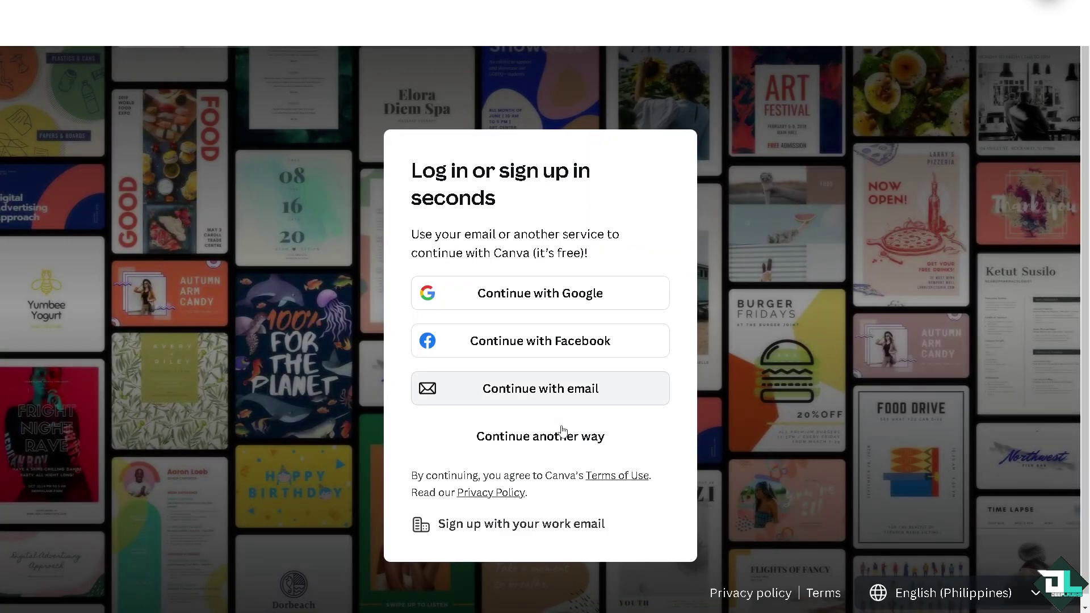
Choose Continue another way to sign in to Canva and reach the Templates page.
click(563, 434)
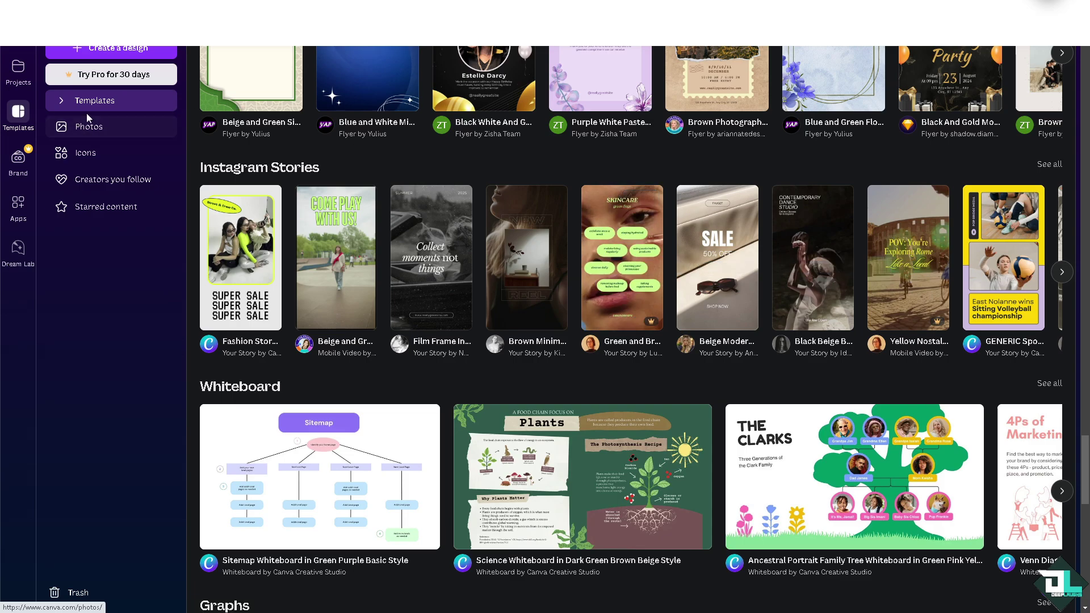
Expand Templates in the sidebar to reach the 'How to Time Animations in Canva' design.
click(69, 104)
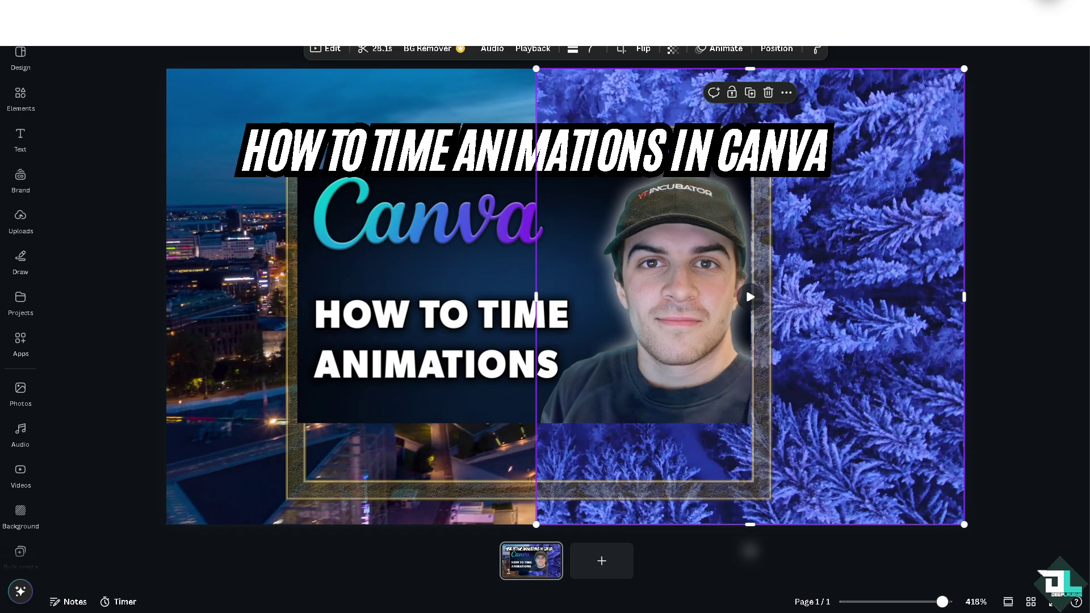
key(ctrl+alt+p)
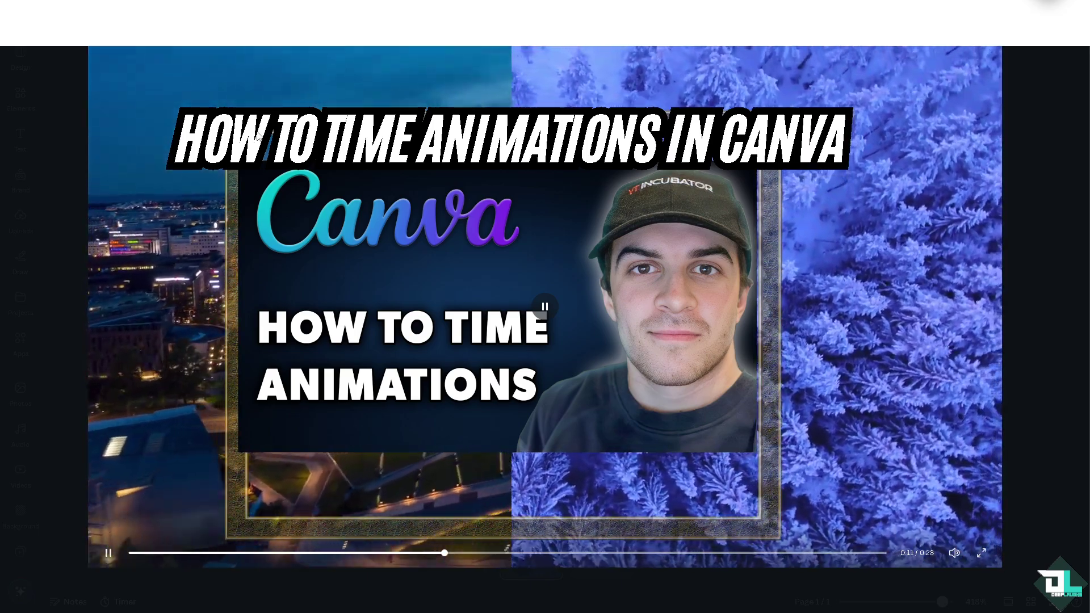
key(Escape)
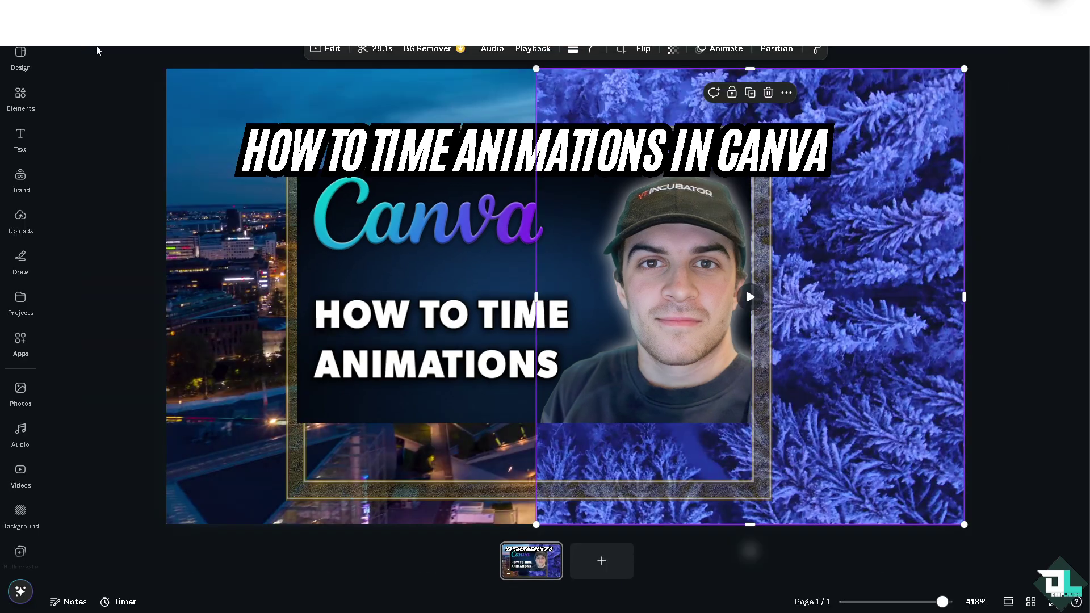
click(978, 151)
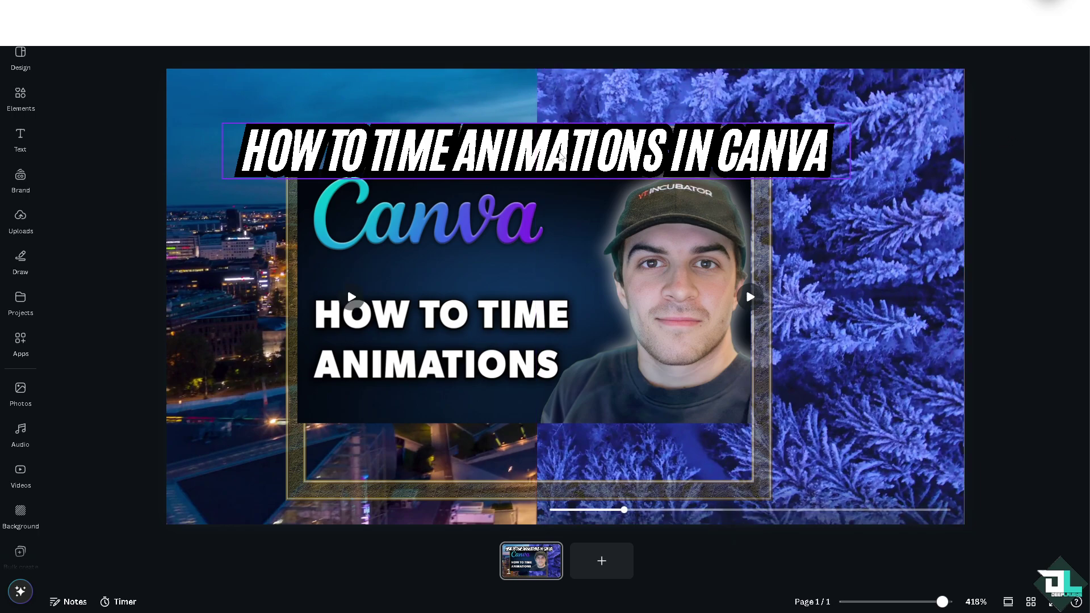
click(555, 157)
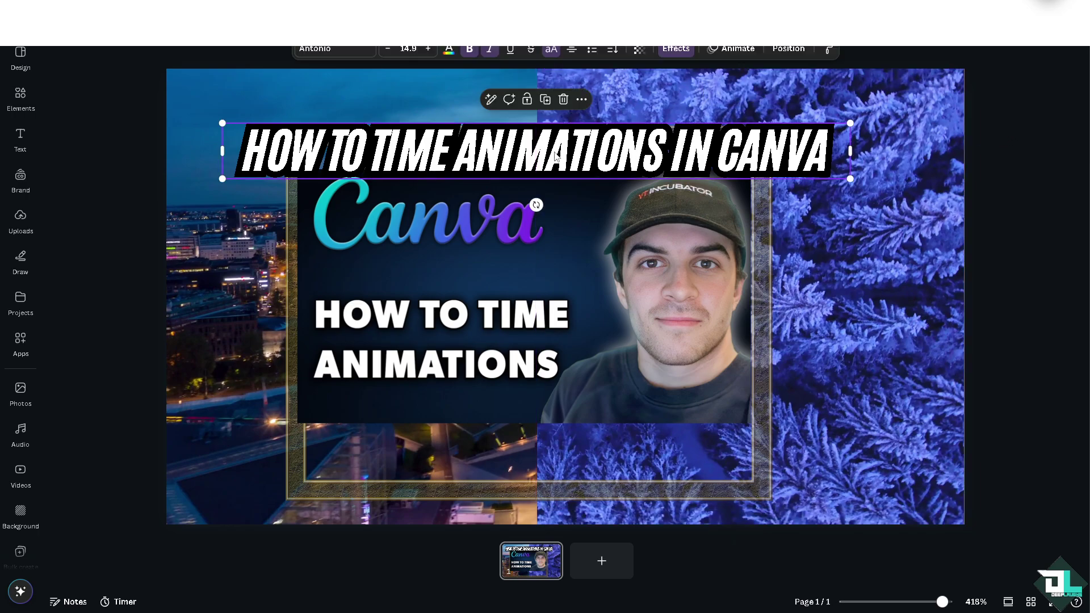
Give the title text a Pop animation set to Both, with Appear on click left off.
click(738, 50)
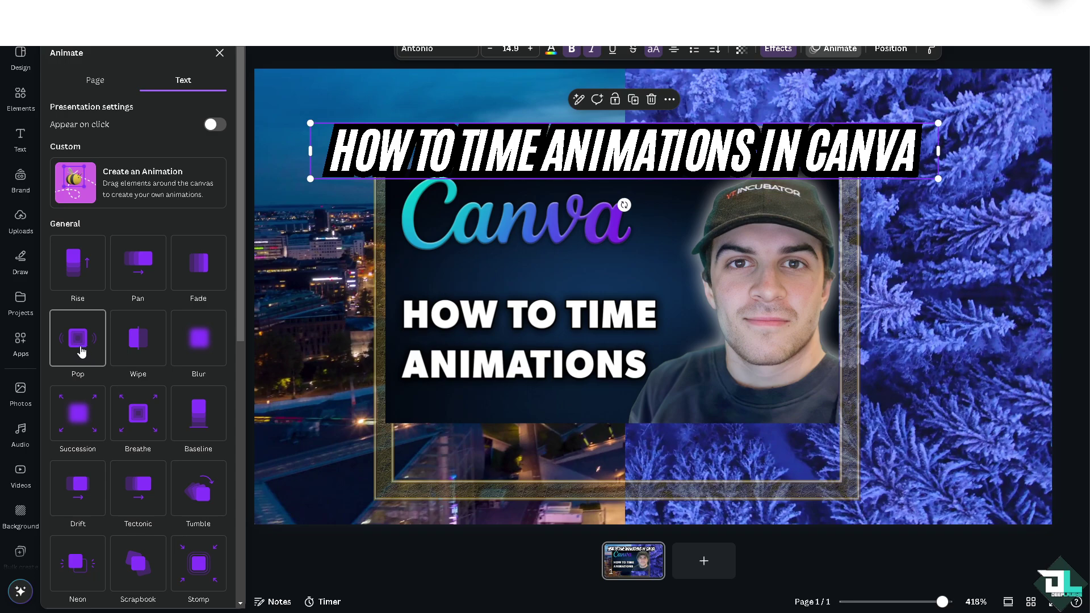
click(82, 352)
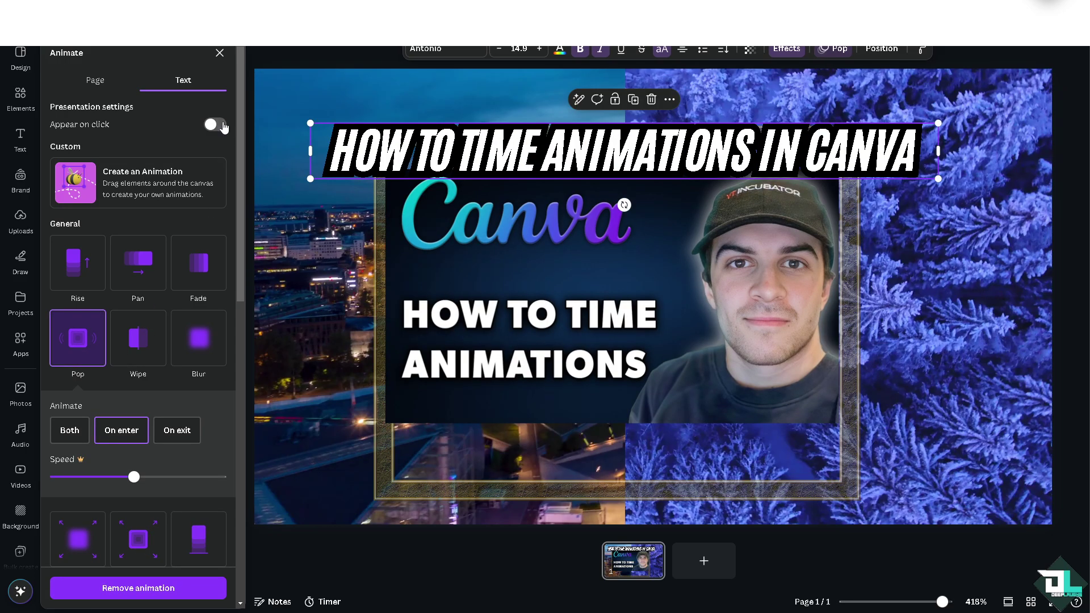
click(222, 125)
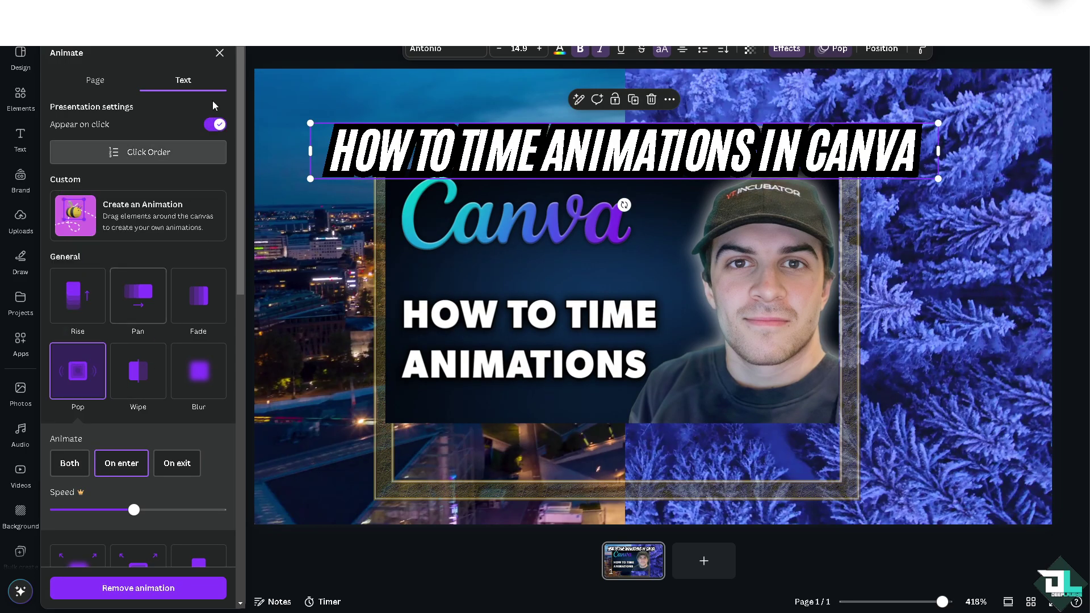
click(213, 127)
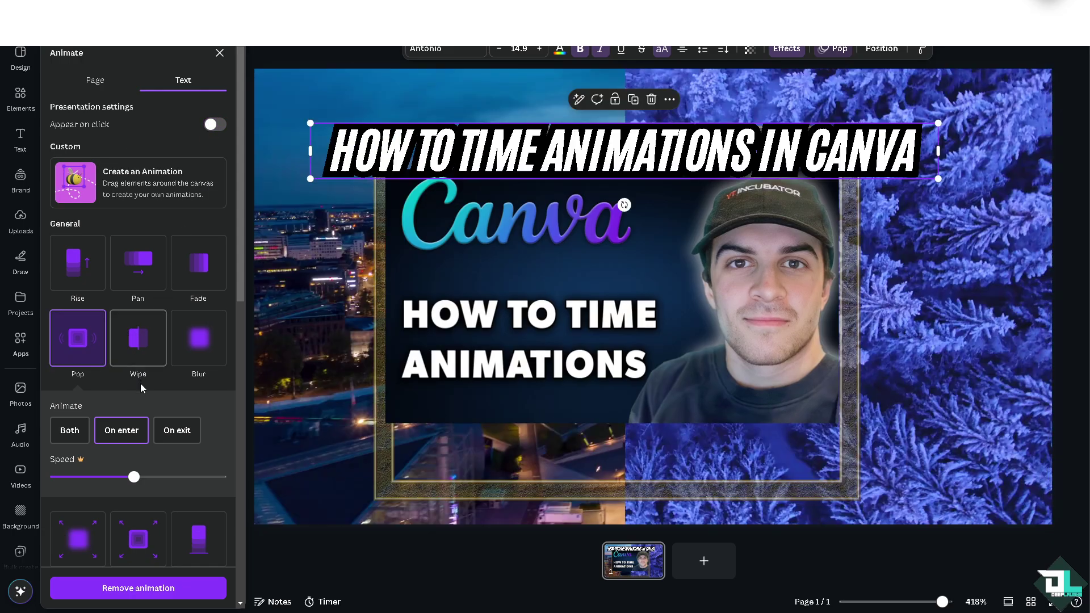
scroll(141, 383, down, 1)
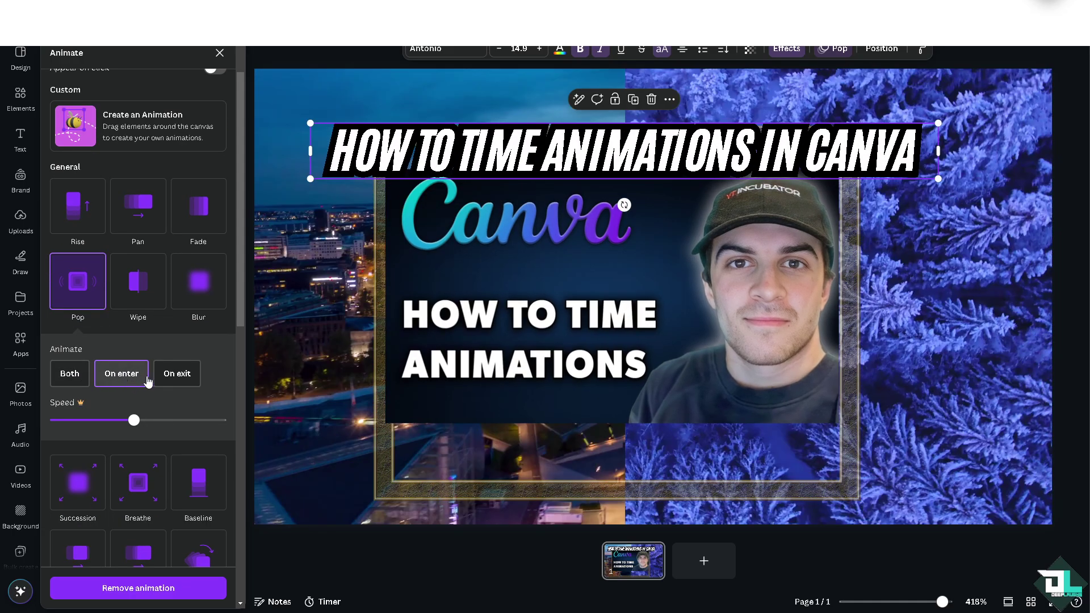
click(69, 373)
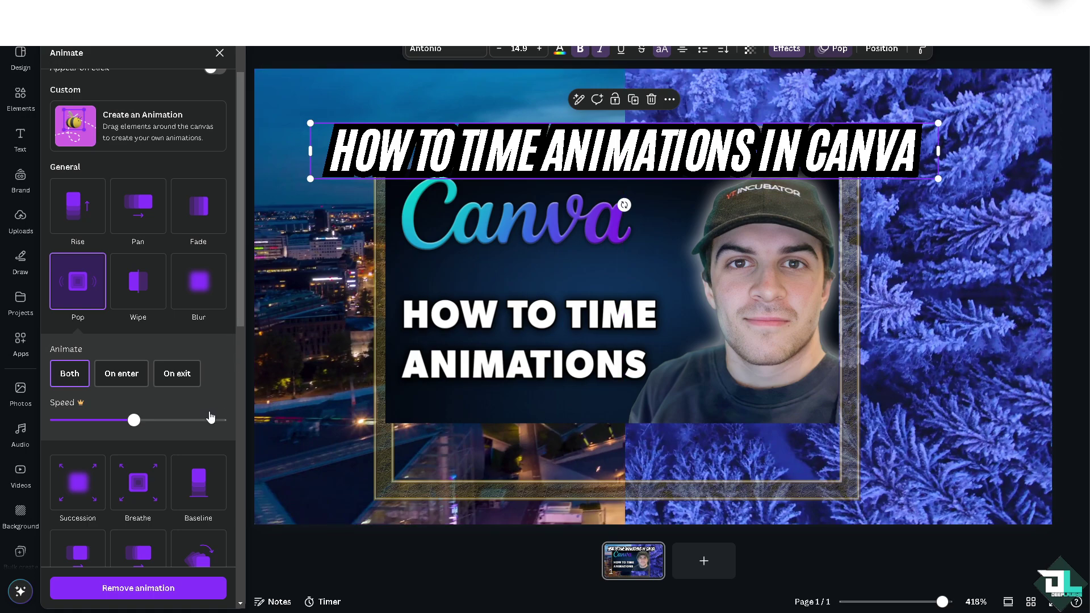
scroll(207, 417, down, 3)
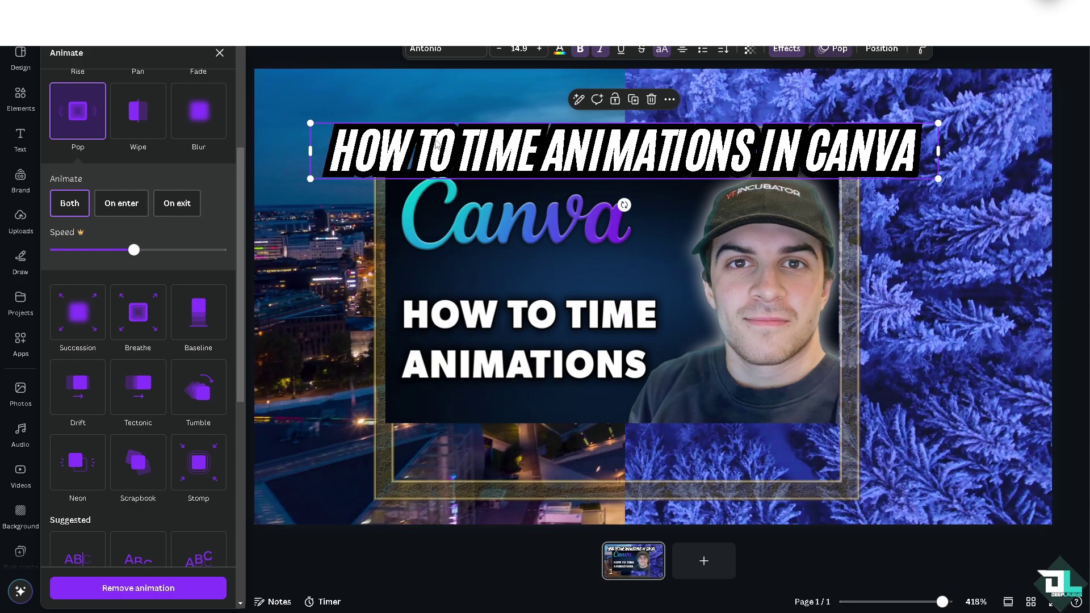
Show the title's element timing and trim its duration to about 20 seconds.
right_click(436, 143)
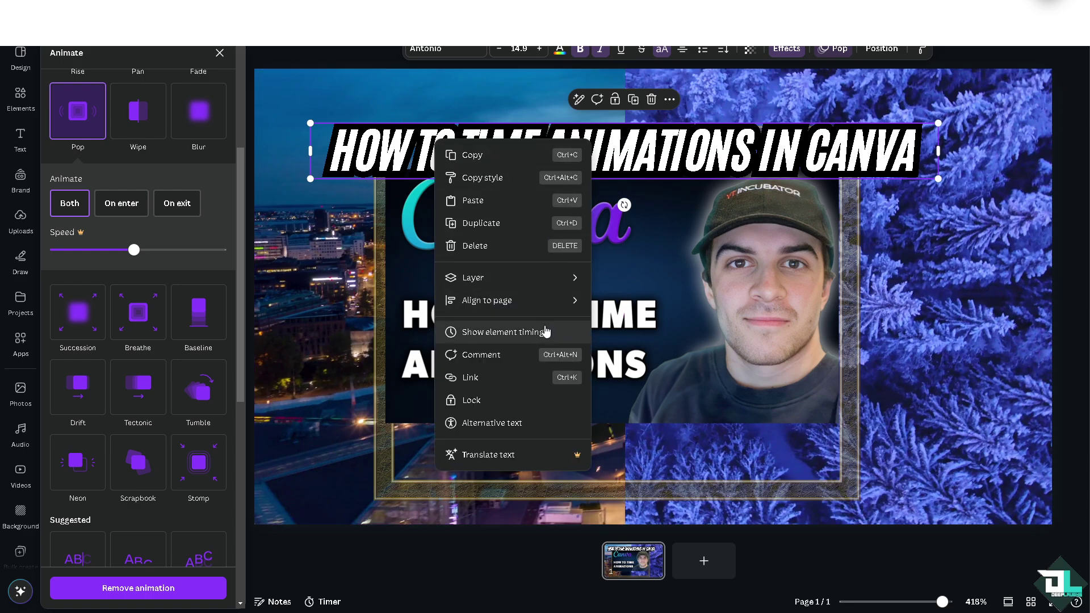
click(503, 332)
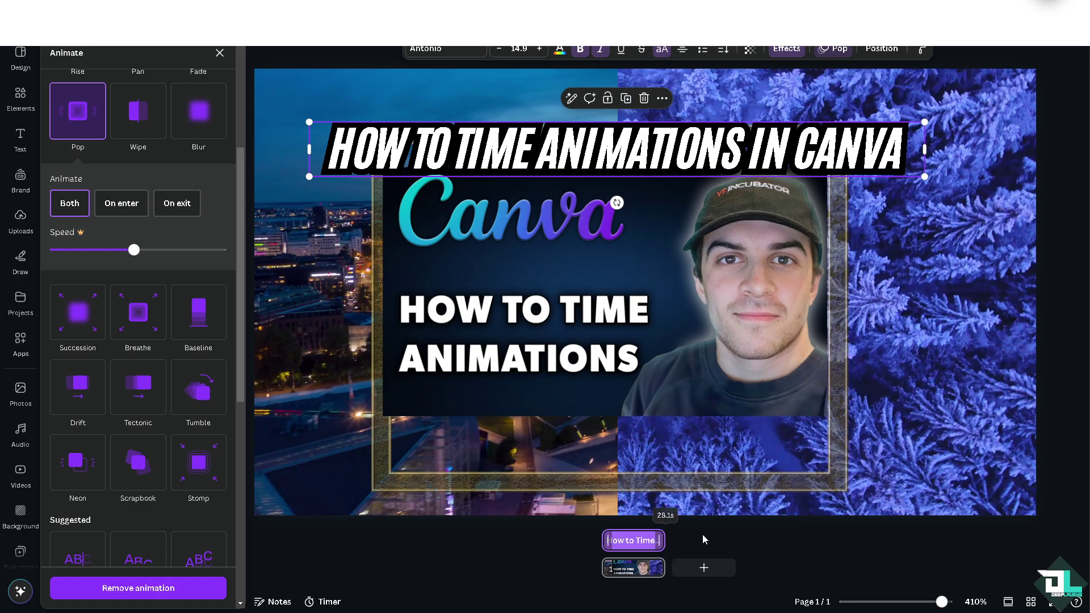
mouse_move(662, 539)
mouse_down()
mouse_move(638, 536)
mouse_move(680, 535)
mouse_up()
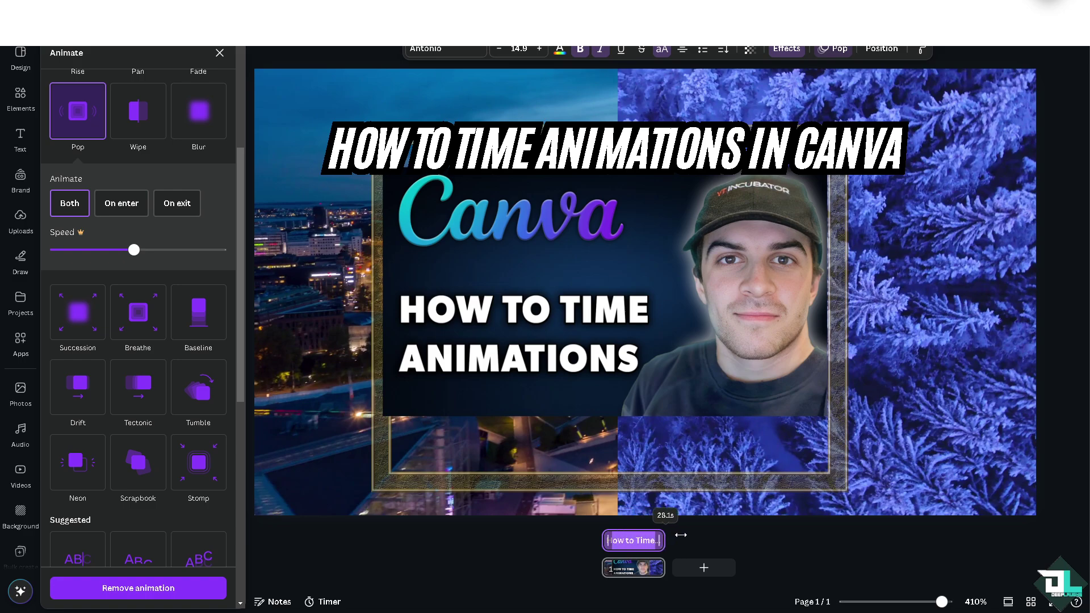
drag(663, 534, 636, 532)
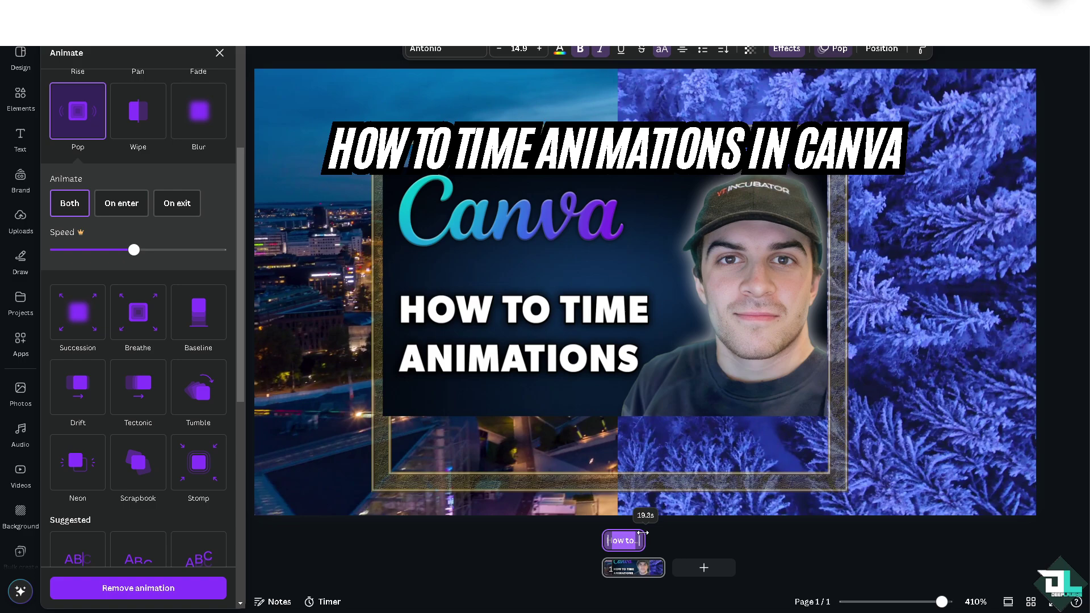
drag(644, 532, 644, 532)
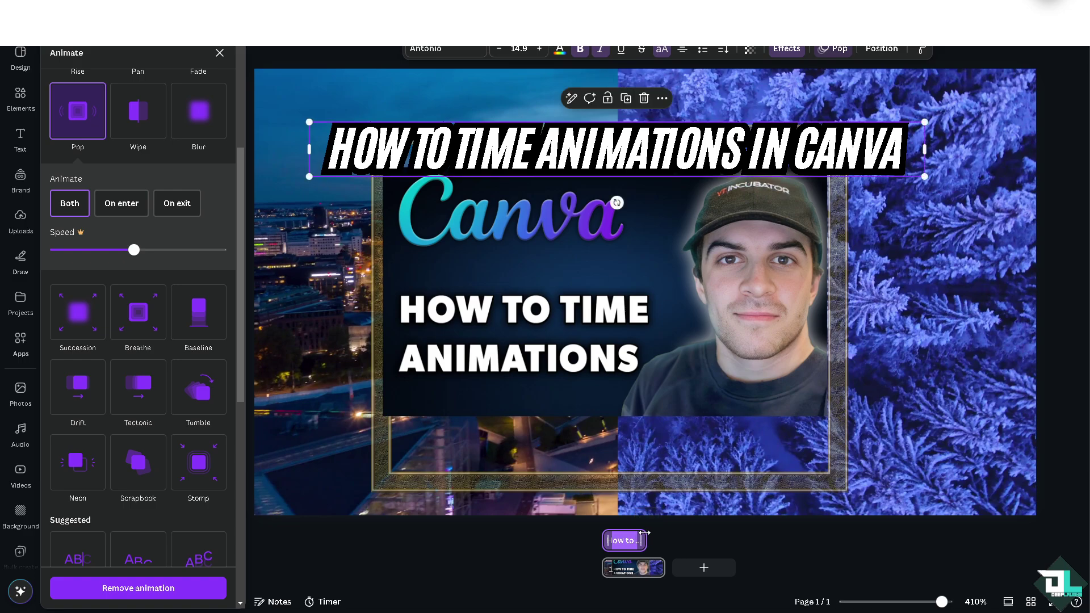
Apply the Blur animation on enter to the centre thumbnail photo, after trying Digital and Spray Paint.
click(891, 202)
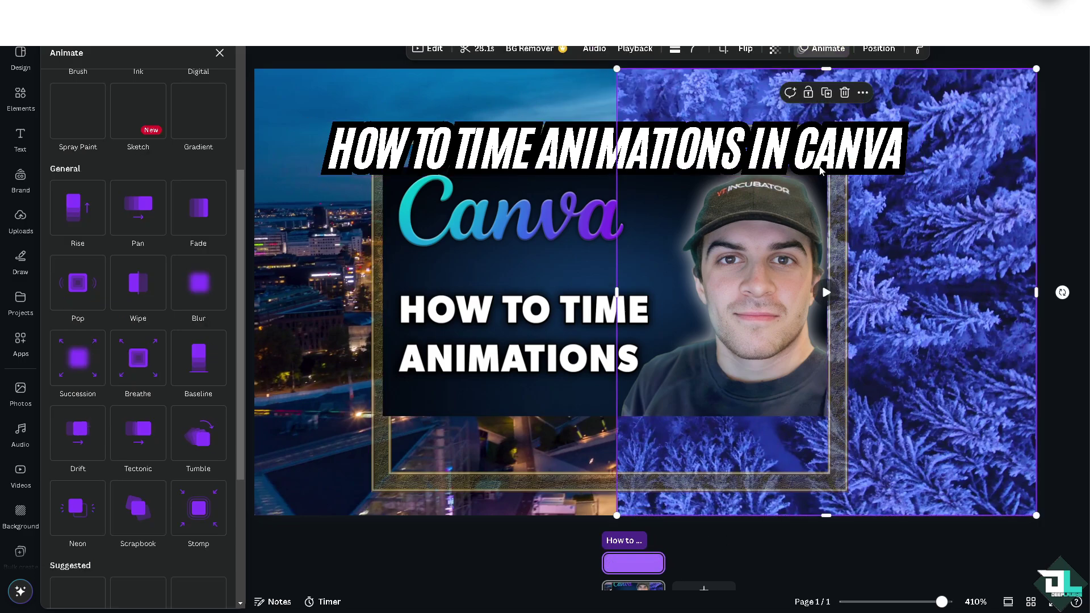
click(483, 230)
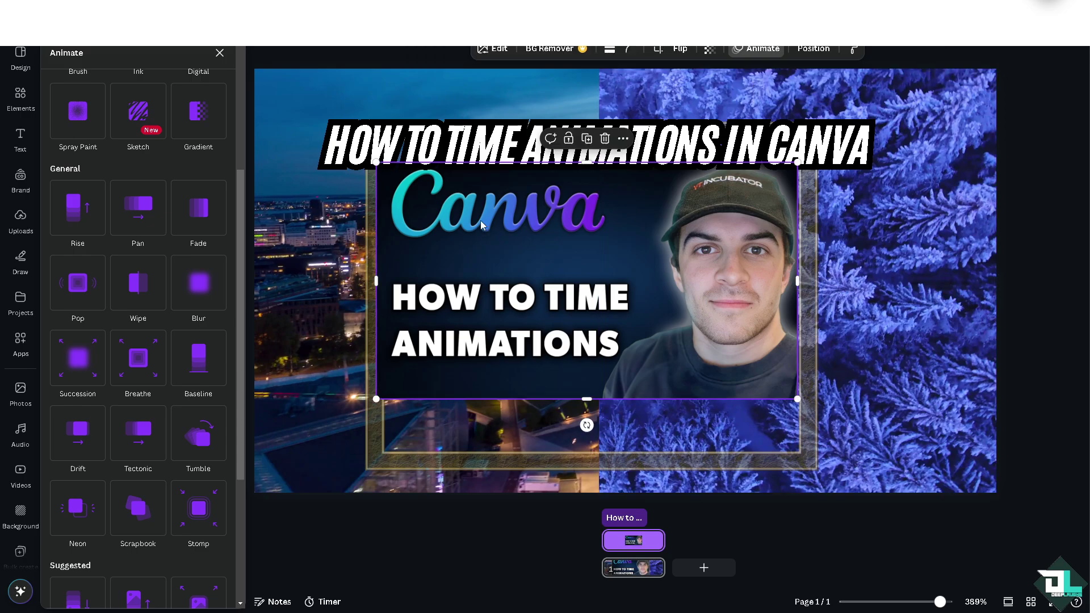
scroll(212, 173, up, 5)
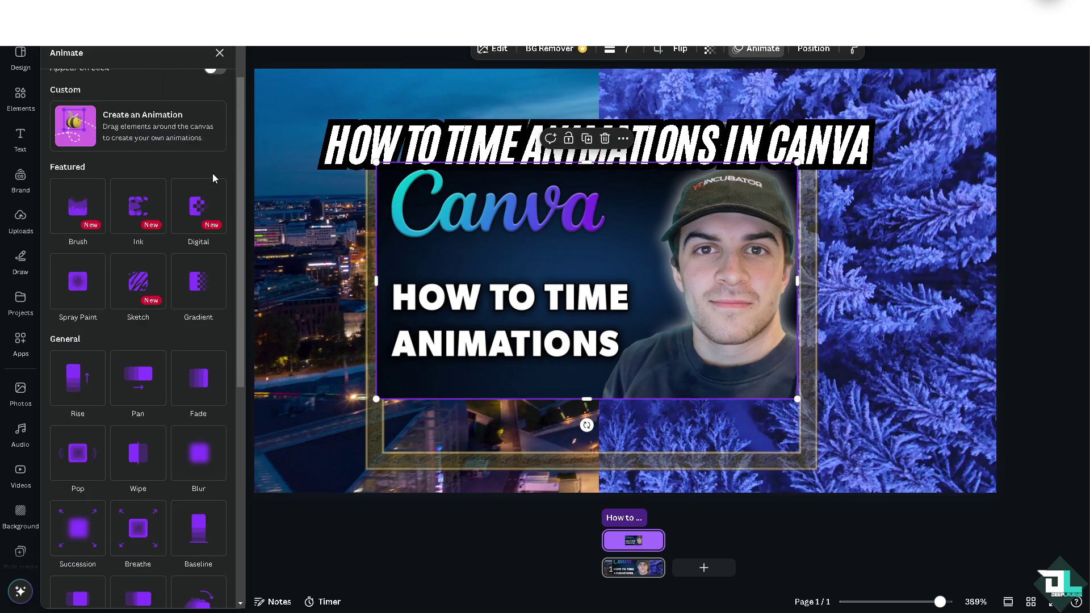
click(192, 259)
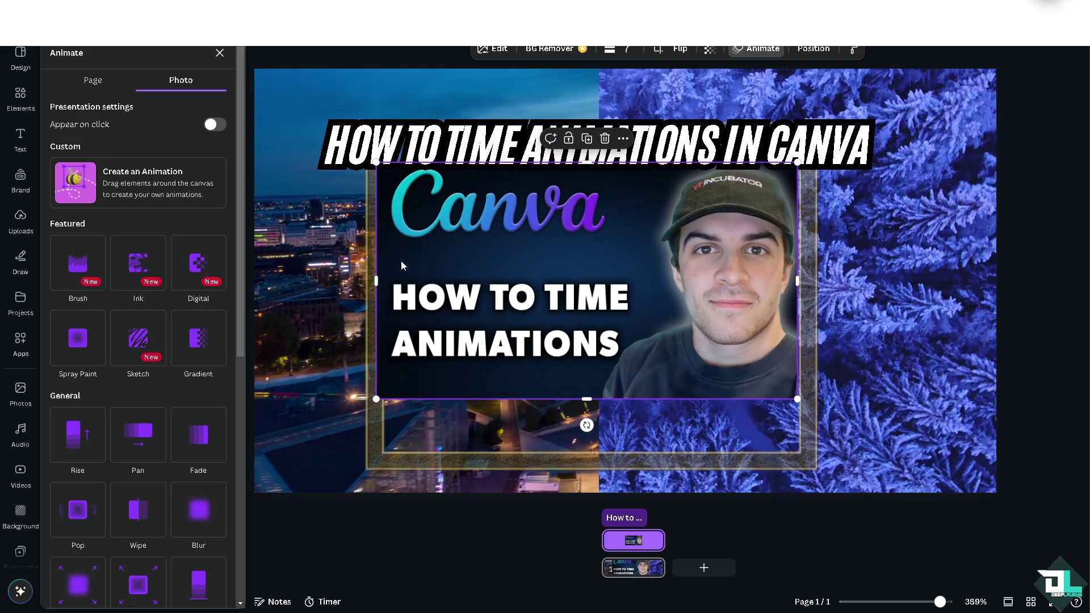
click(97, 366)
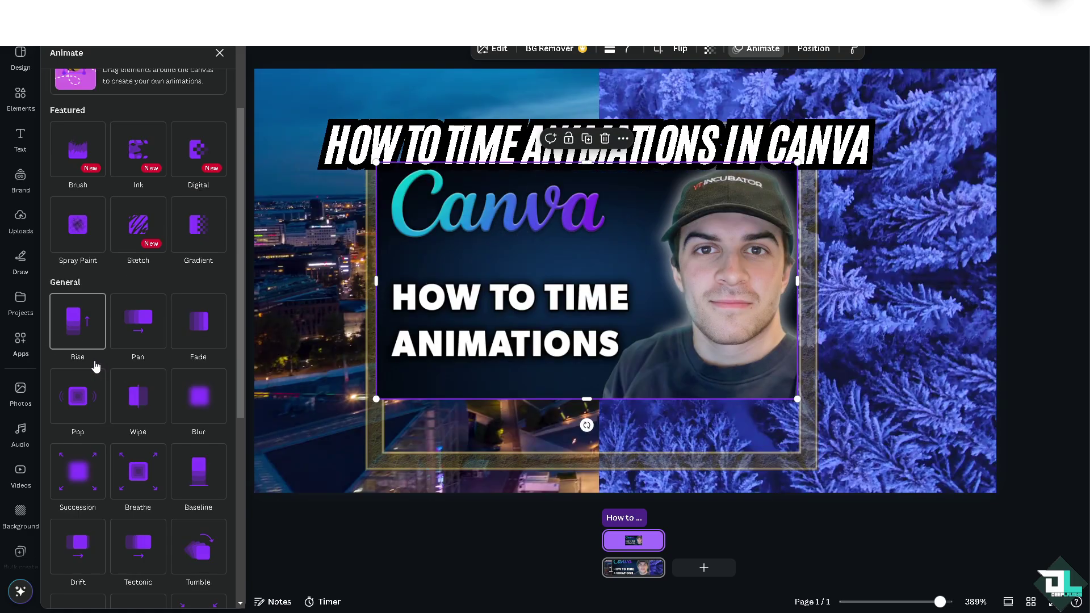
scroll(96, 414, down, 3)
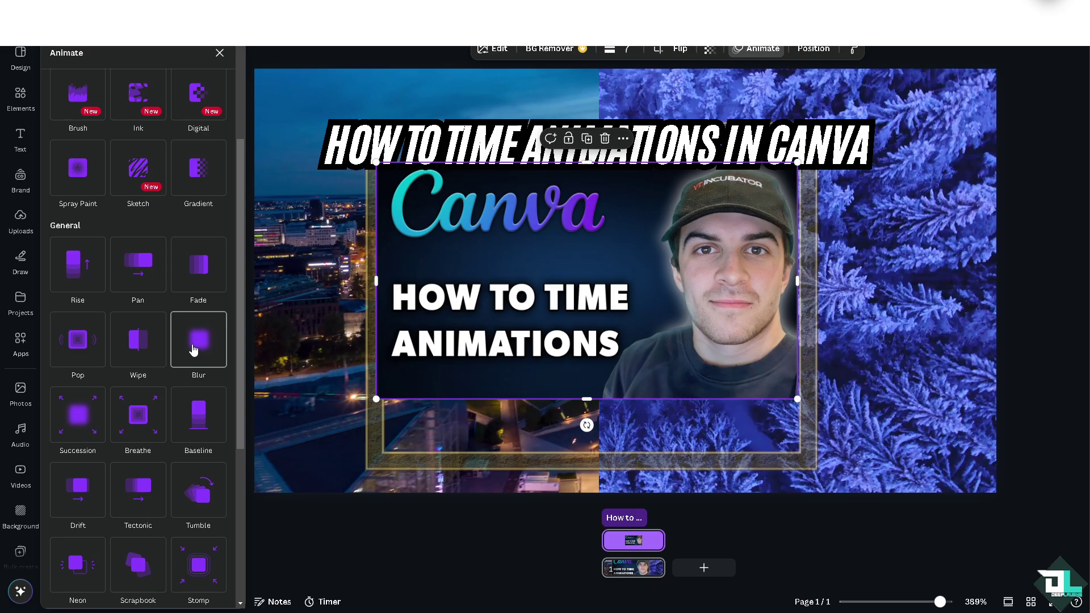
click(194, 348)
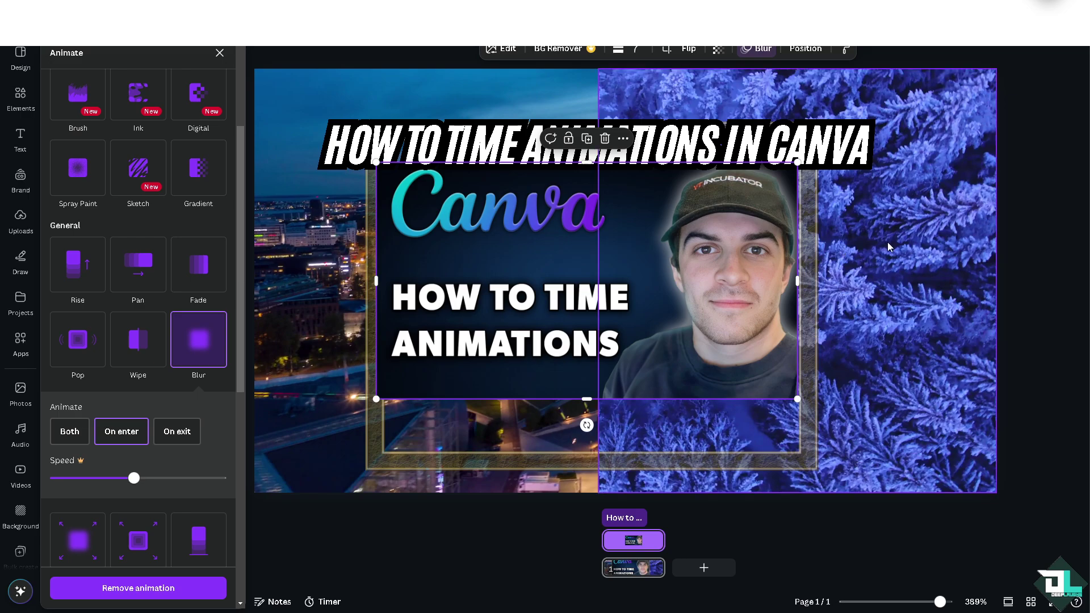
Reselect the thumbnail photo, check its actions list, then select its surrounding frame.
click(887, 242)
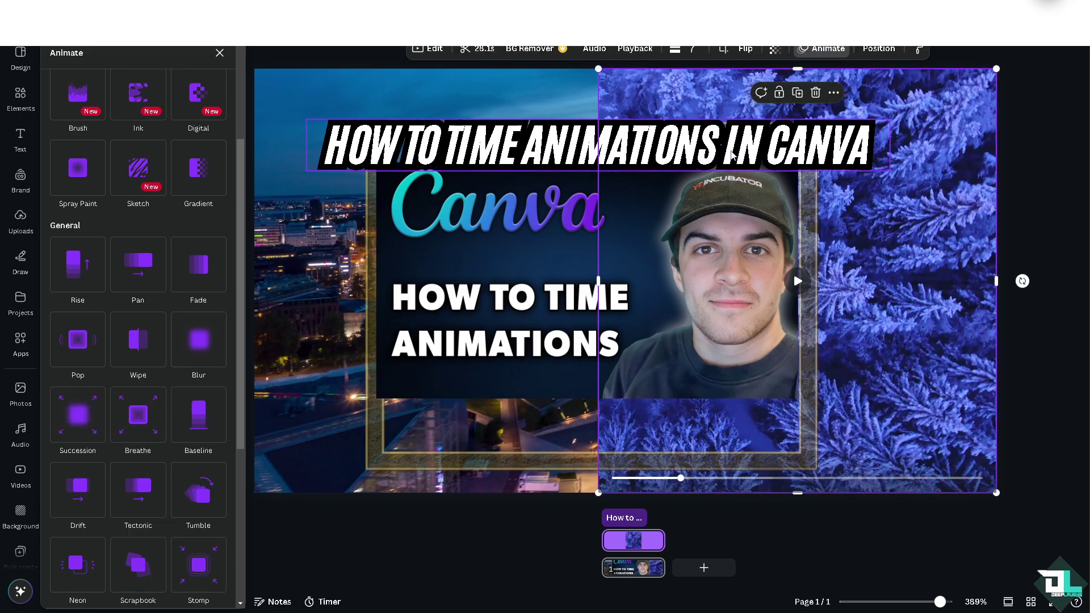
click(547, 239)
right_click(536, 231)
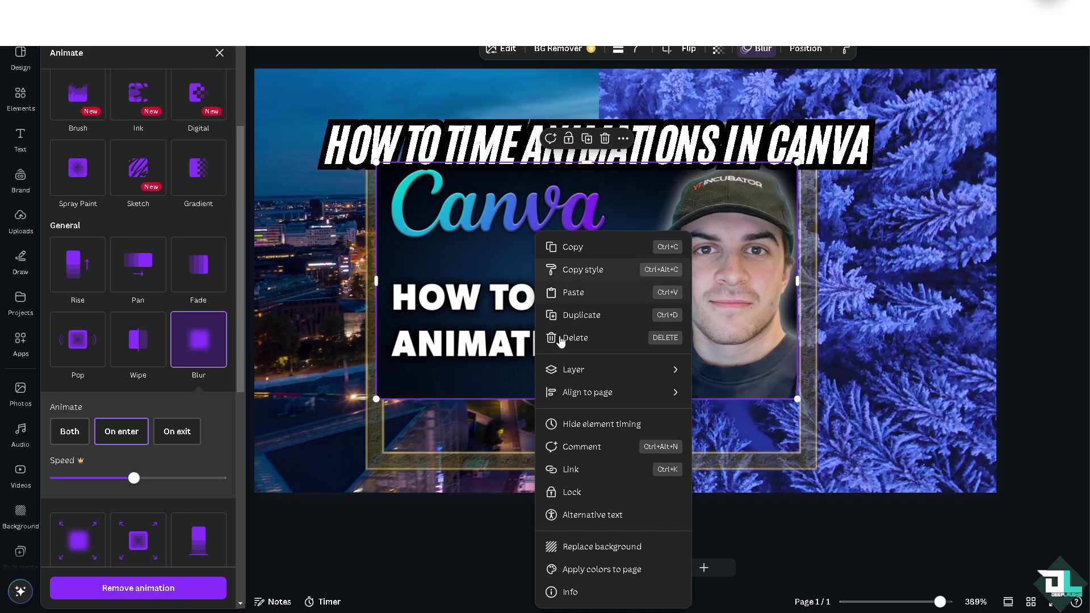
key(Escape)
click(765, 461)
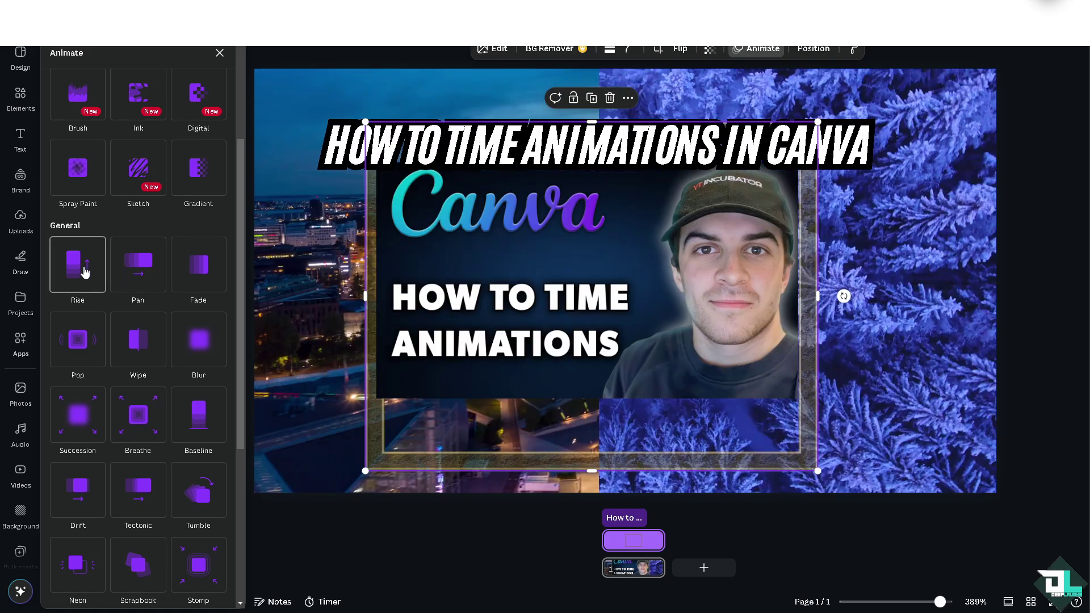
Give the thumbnail's frame an upward Rise animation on enter.
click(84, 272)
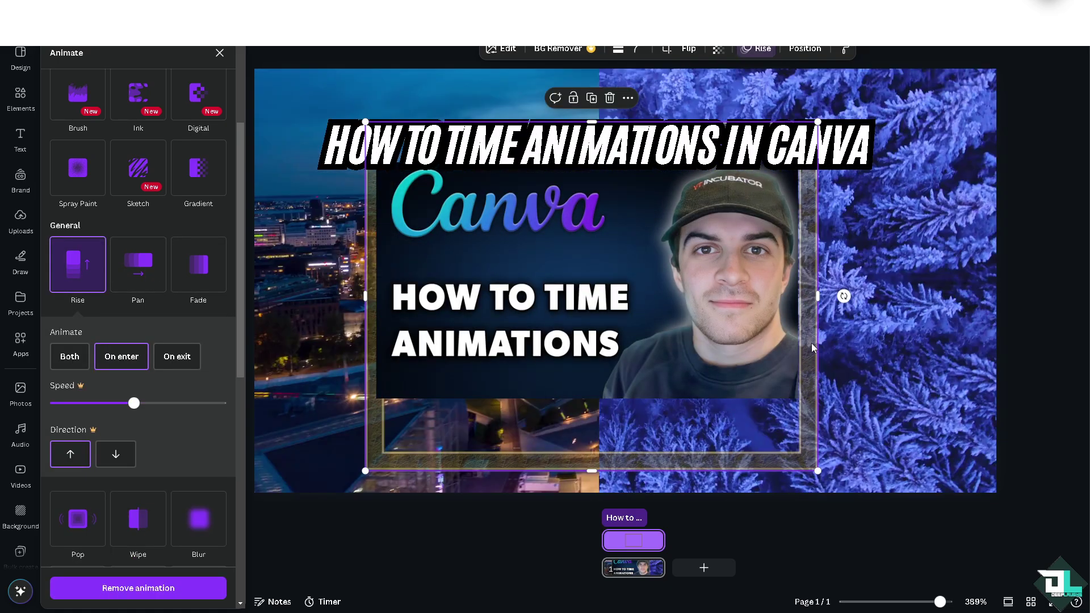
right_click(812, 347)
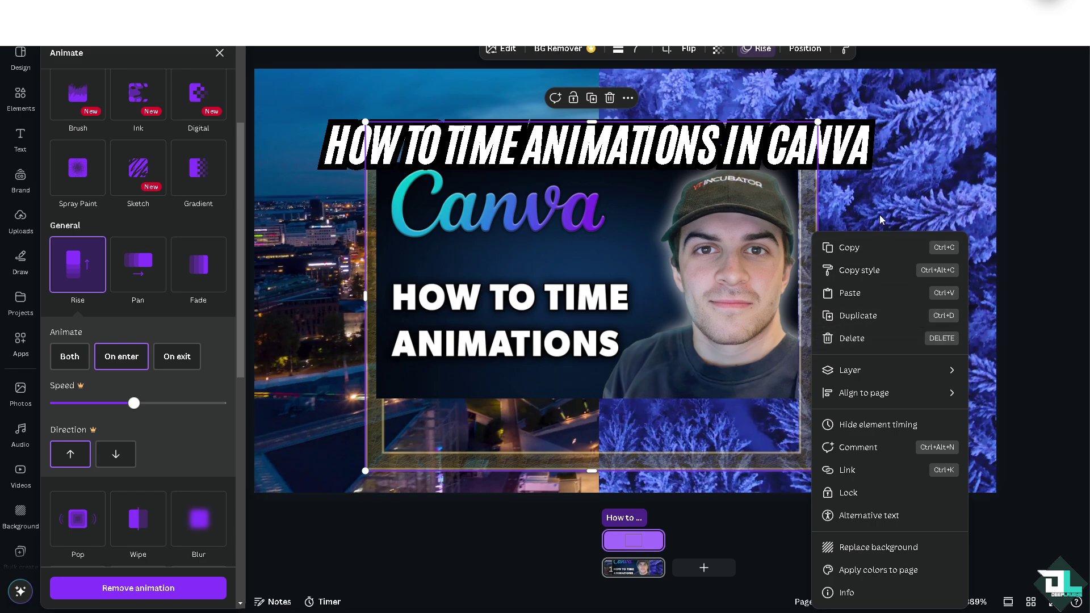
click(886, 200)
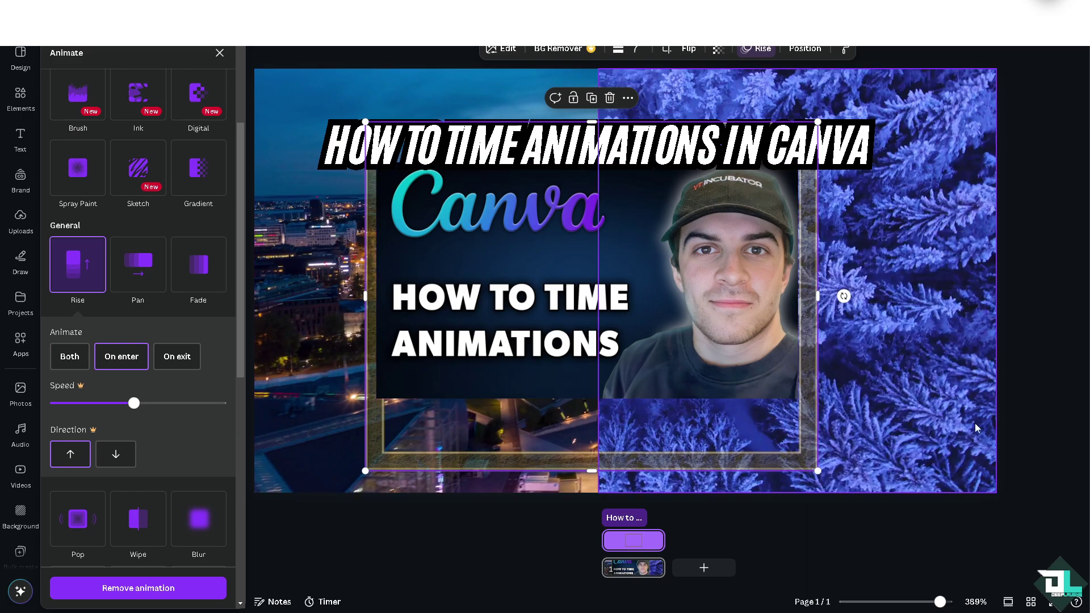
click(945, 321)
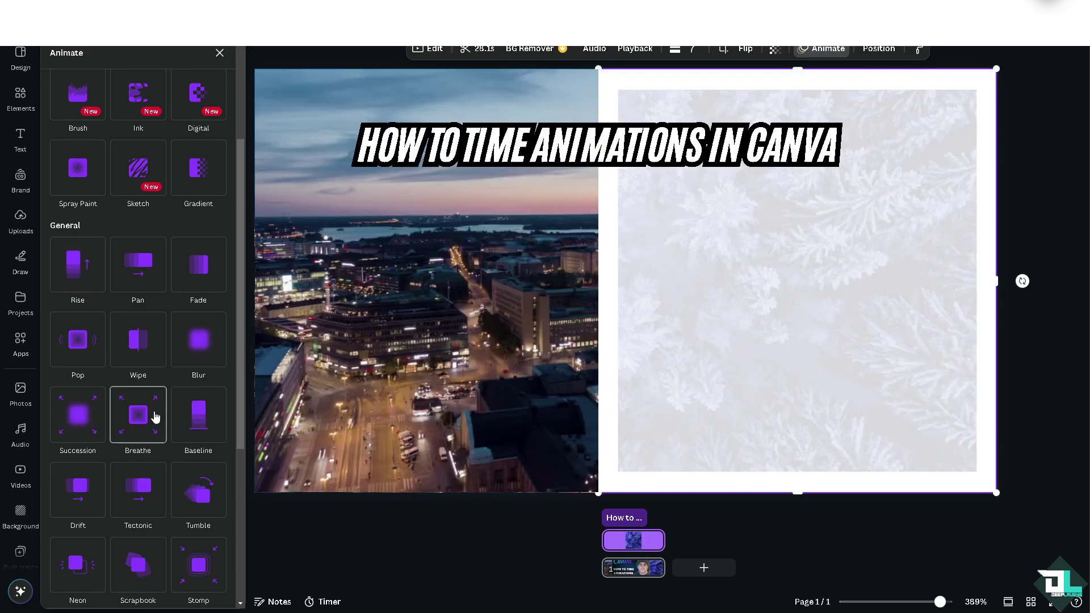
Apply Breathe (Out) to the frosty forest video and preview the design with Ctrl+Alt+P.
click(158, 406)
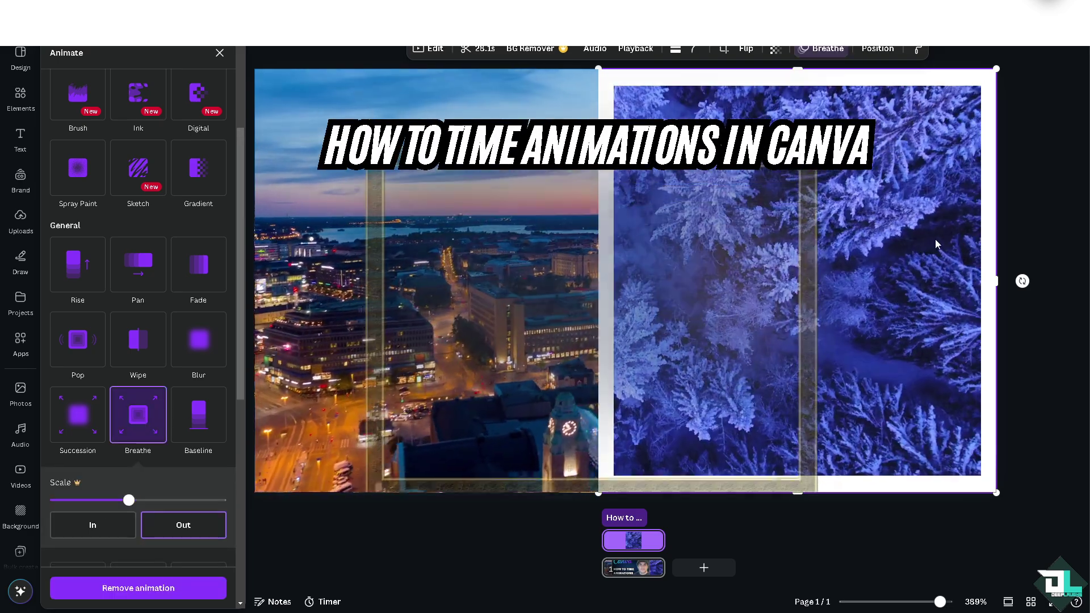
right_click(934, 238)
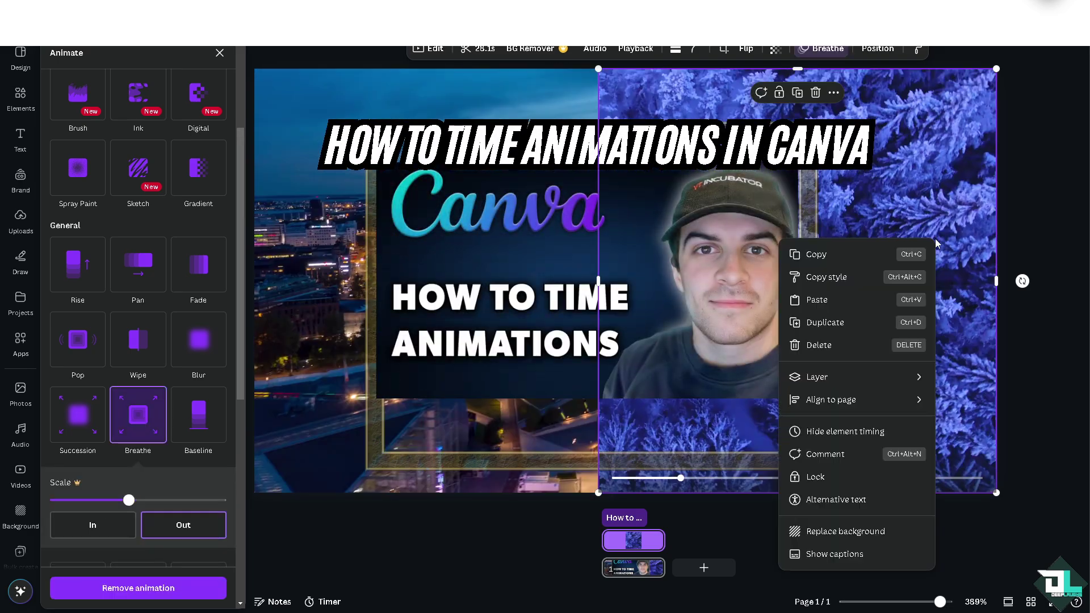
key(Escape)
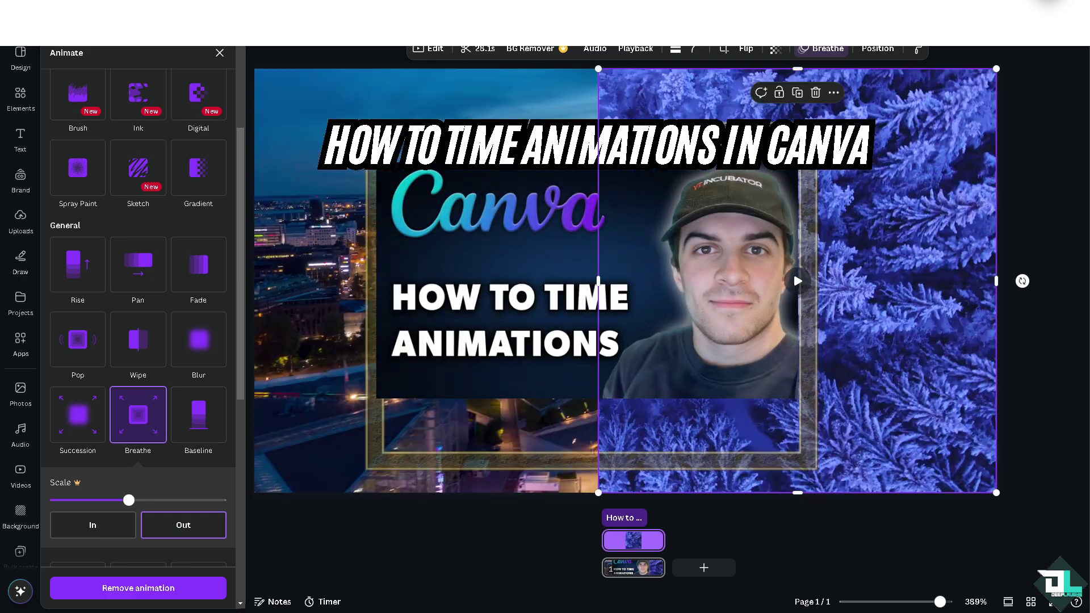
key(ctrl+alt+p)
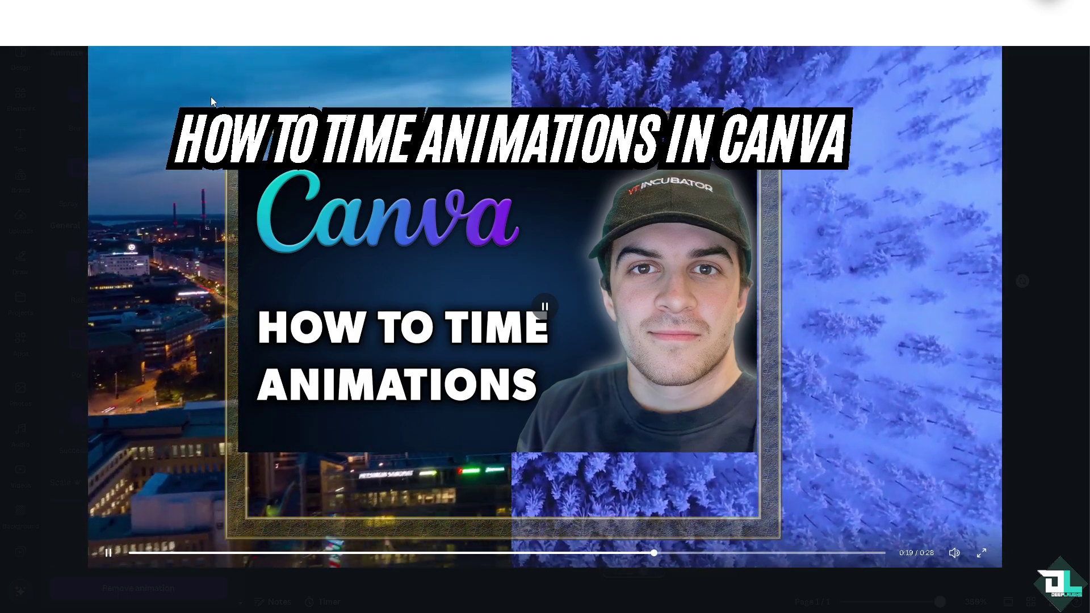
Close the preview, set the collaboration link to Anyone with the link can edit, and close Share.
click(1020, 63)
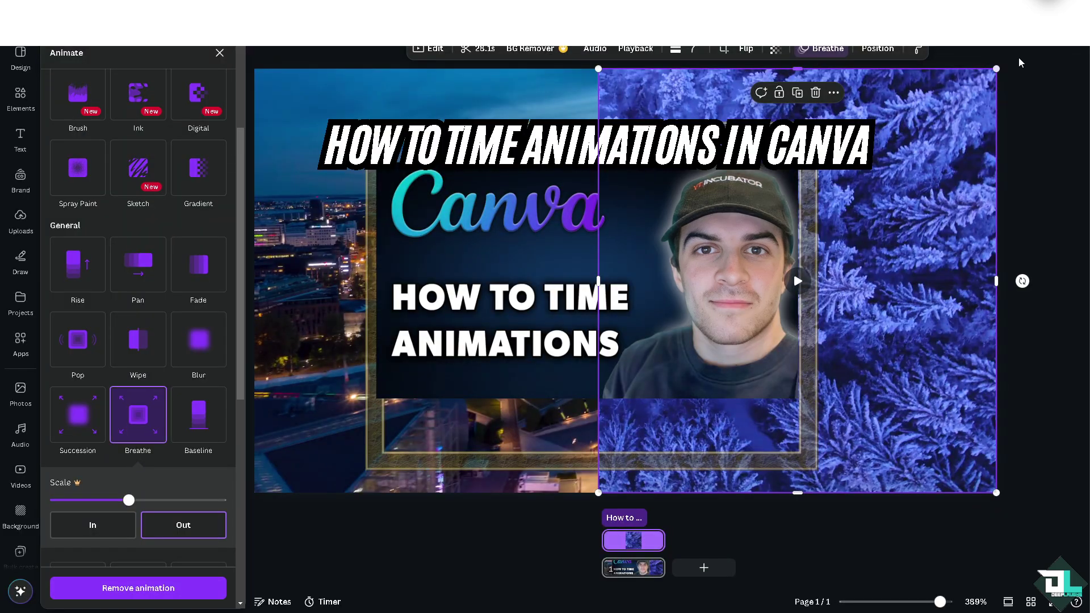
click(1056, 23)
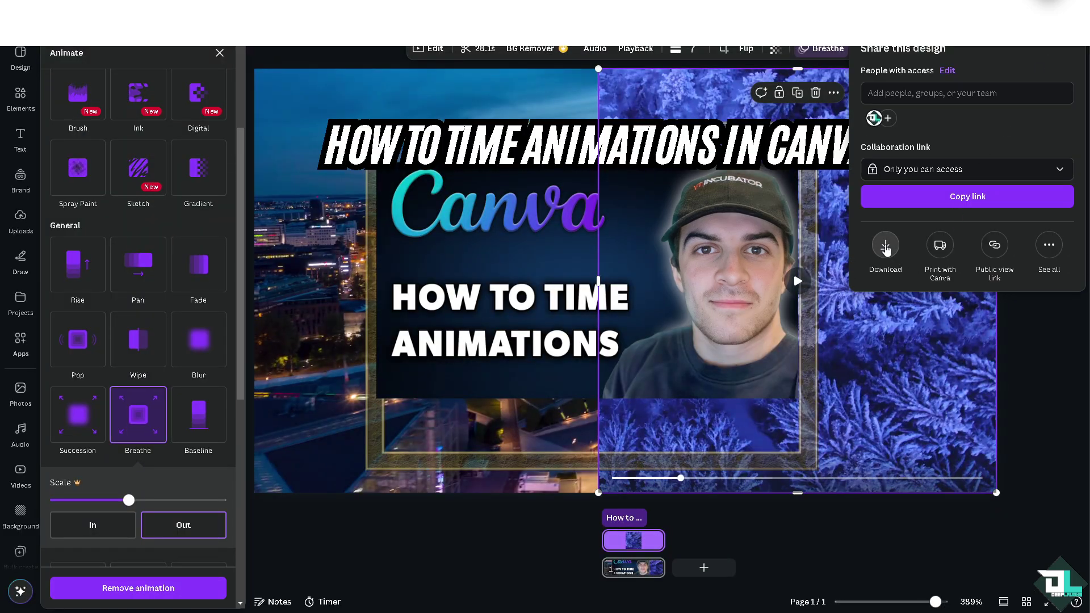
click(905, 254)
click(863, 45)
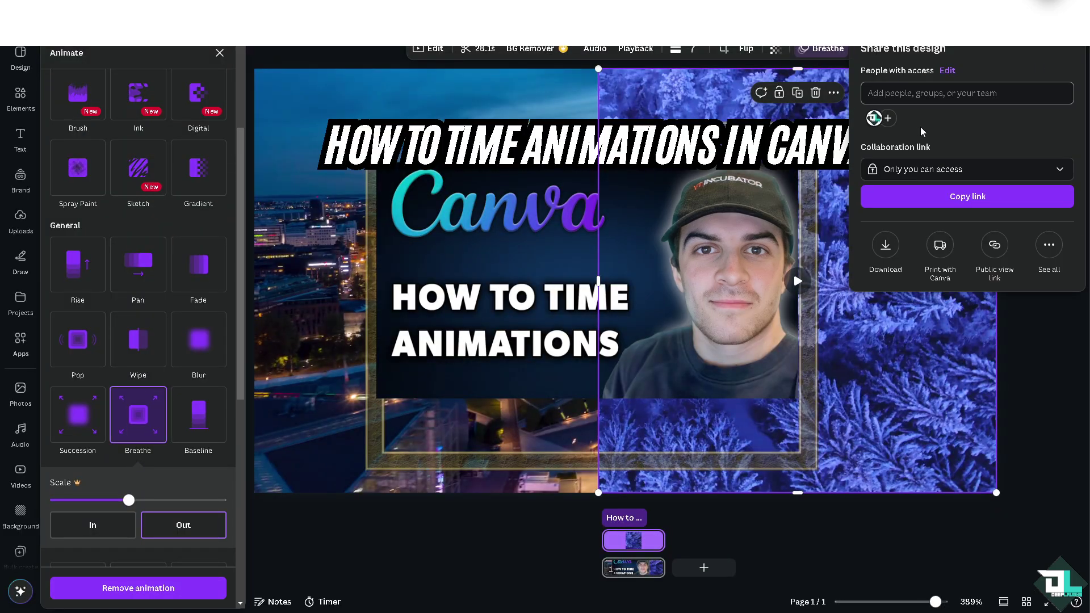
click(927, 170)
click(929, 245)
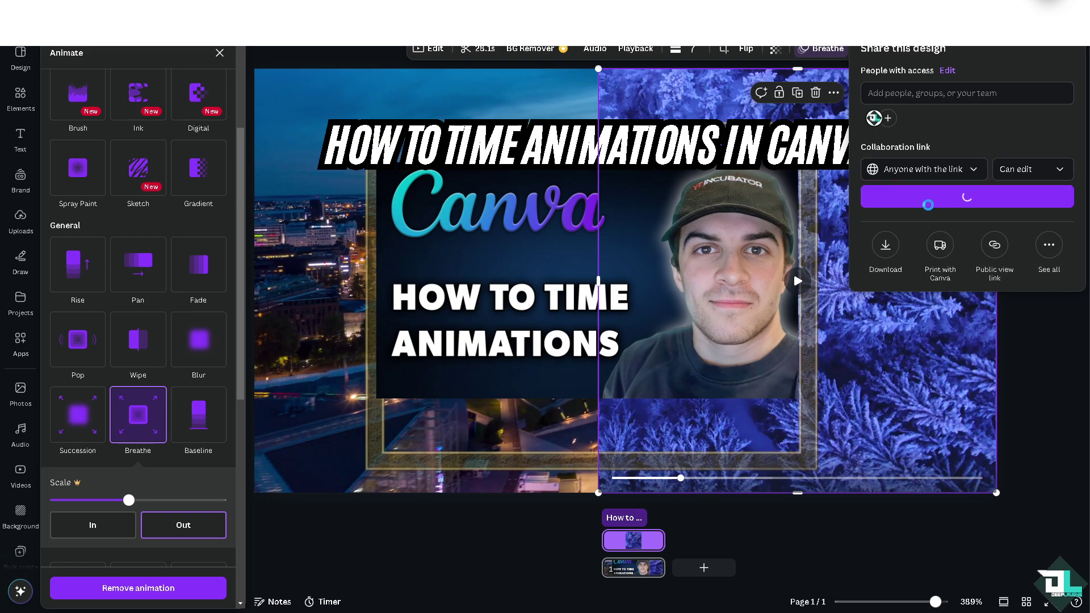
click(222, 55)
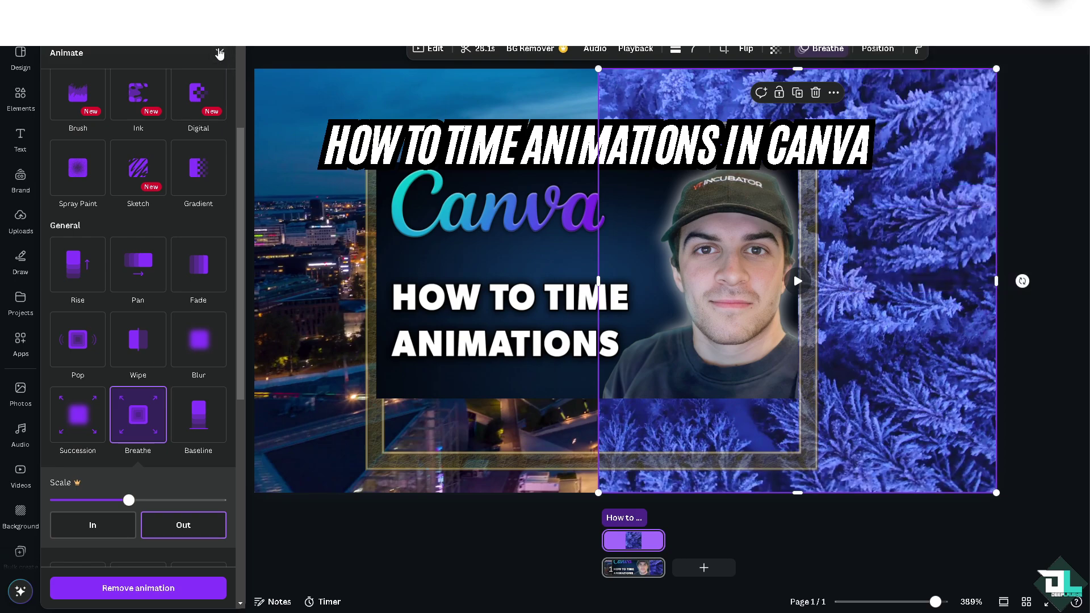